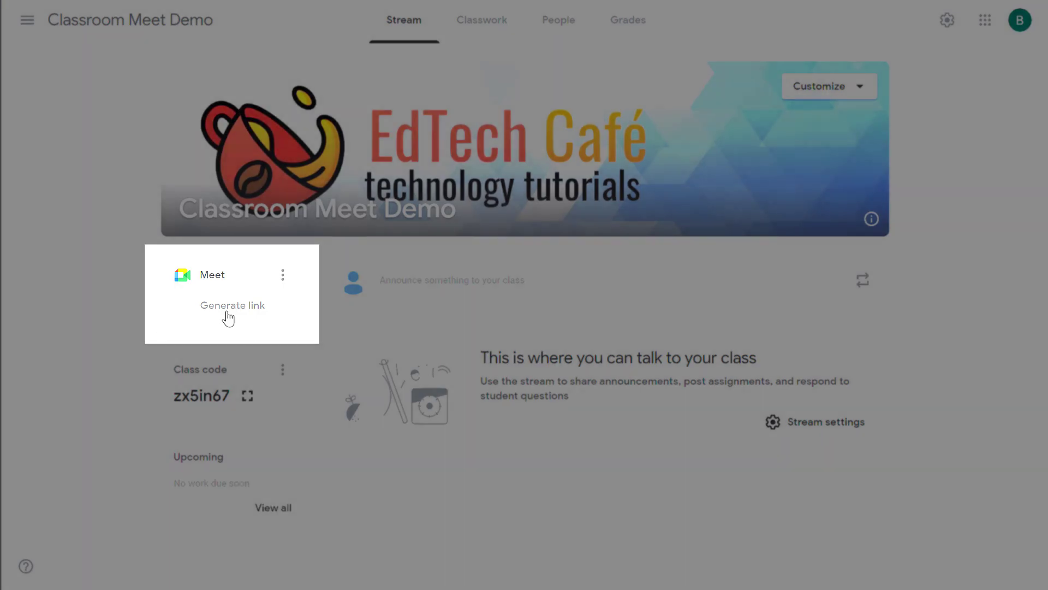
- Generate a new Meet link for the class and save it as visible to students
click(228, 309)
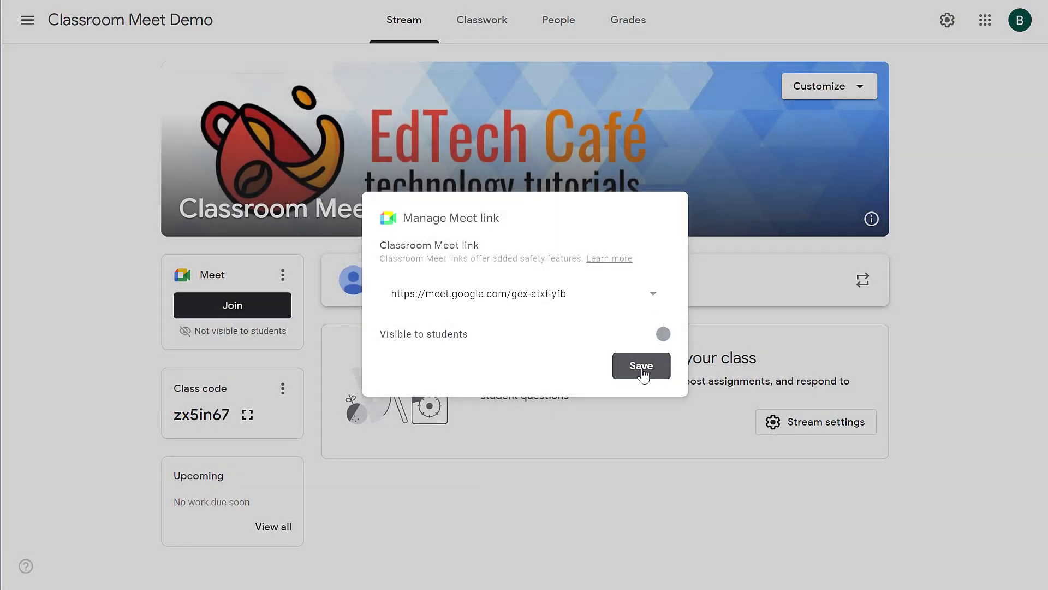
click(642, 372)
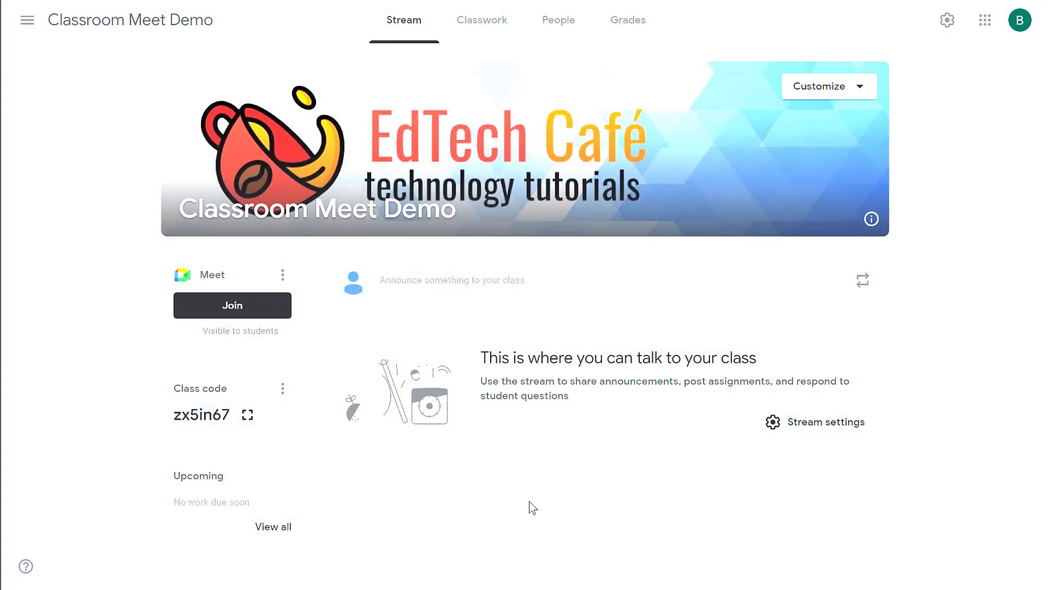
- Copy the class Meet link and add a 'Meeting Links' topic on the Classwork page
click(283, 276)
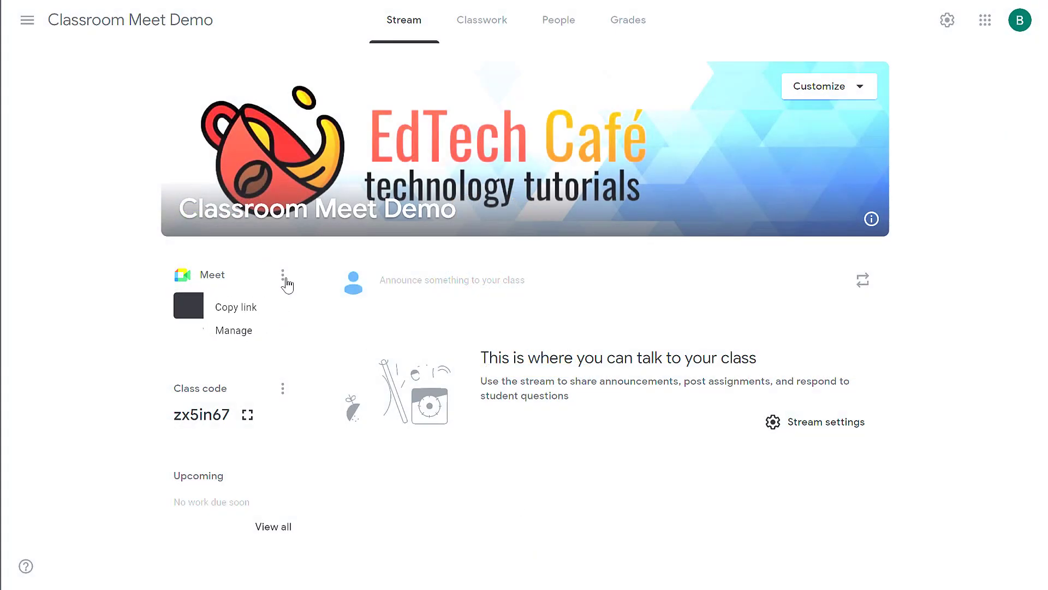
click(254, 309)
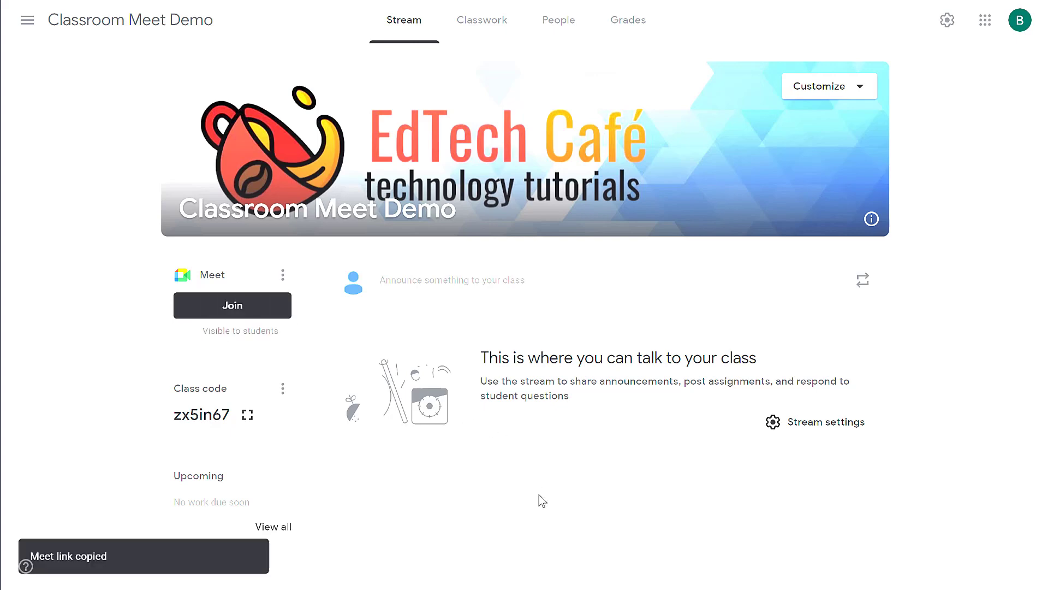
click(485, 26)
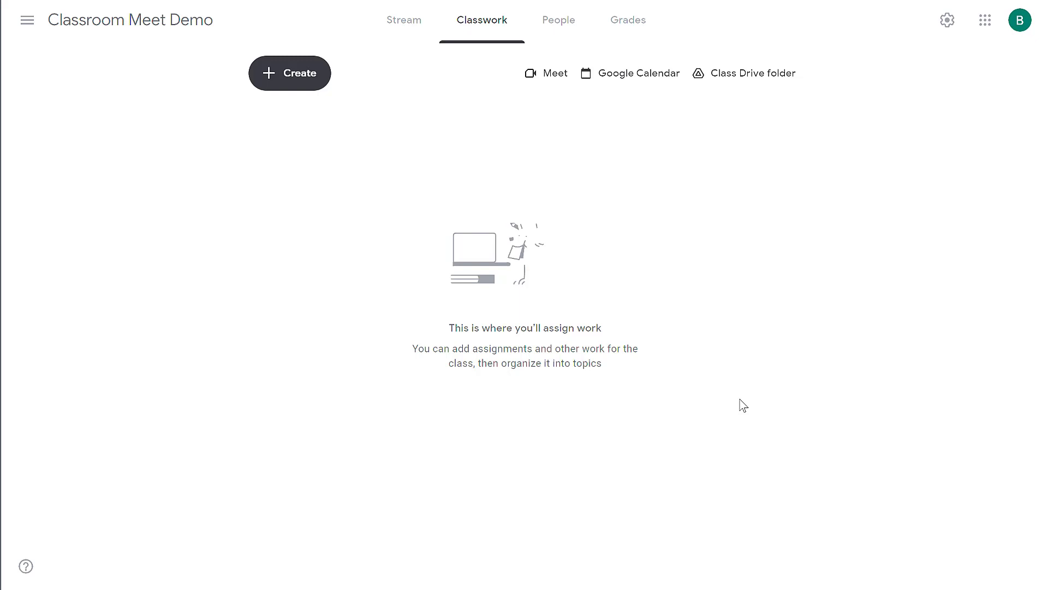
click(288, 85)
click(308, 306)
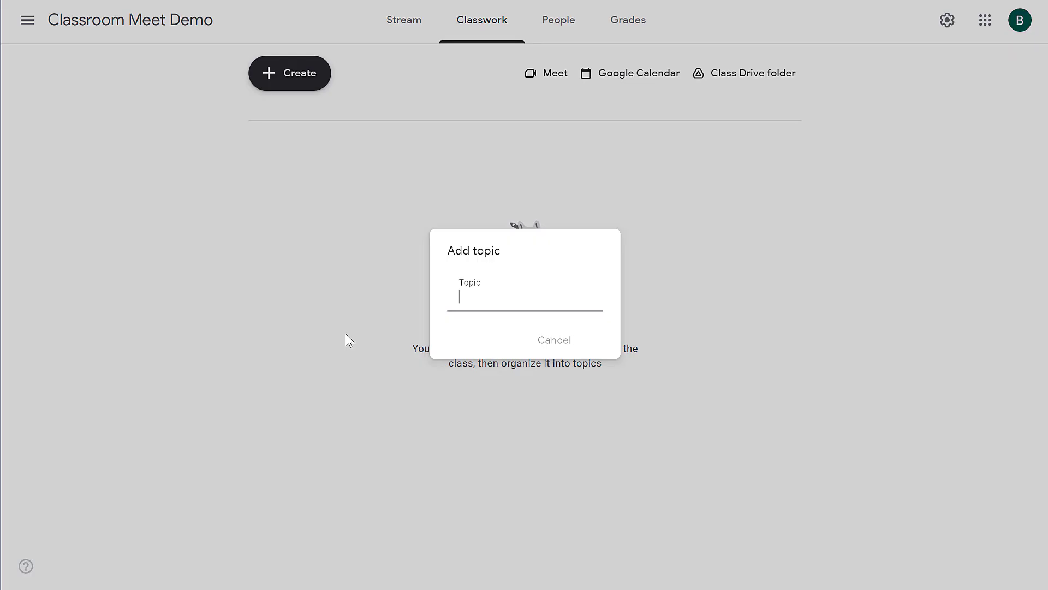
text(Meeting Links)
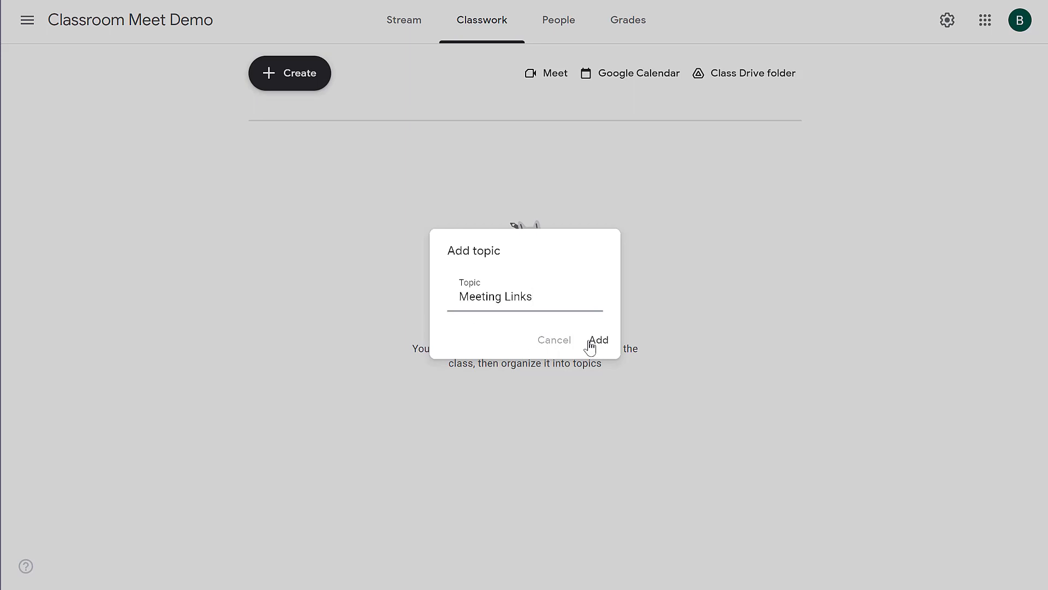
click(595, 341)
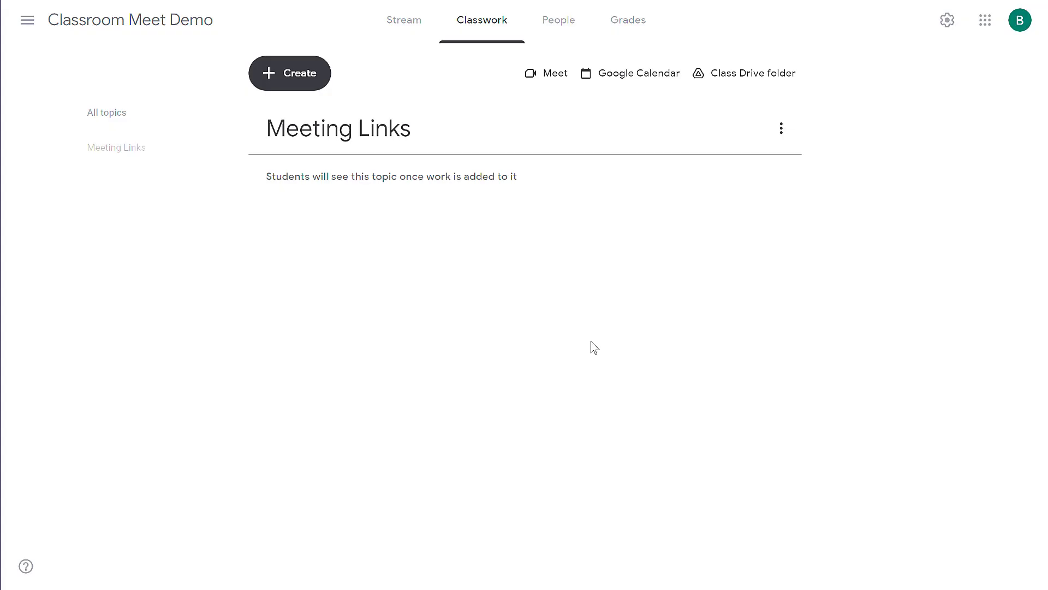
- Post a 'Main Meeting Link' material with the pasted class Meet link under Meeting Links
click(305, 81)
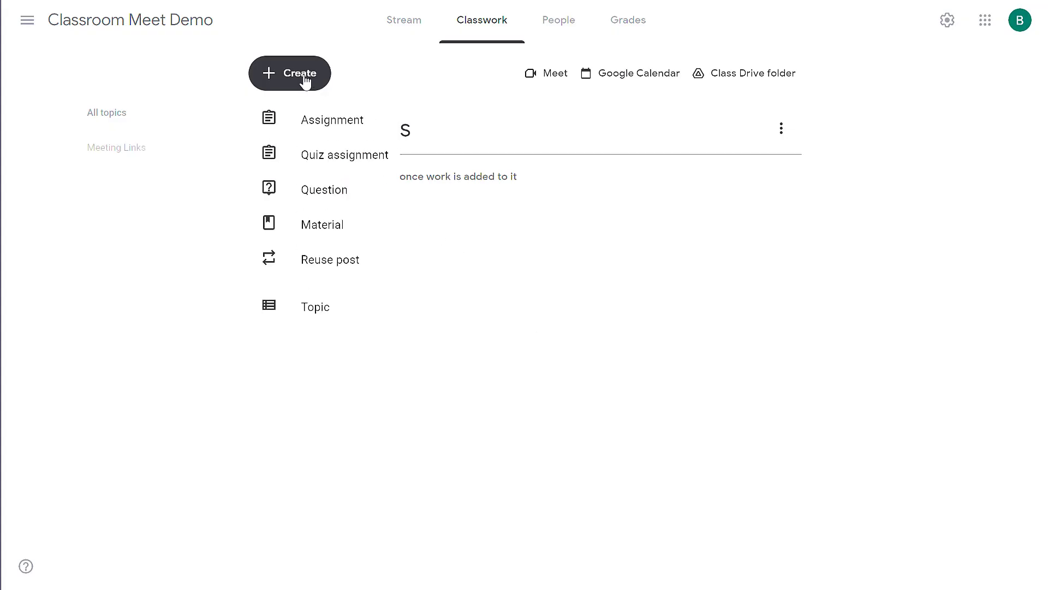
click(327, 232)
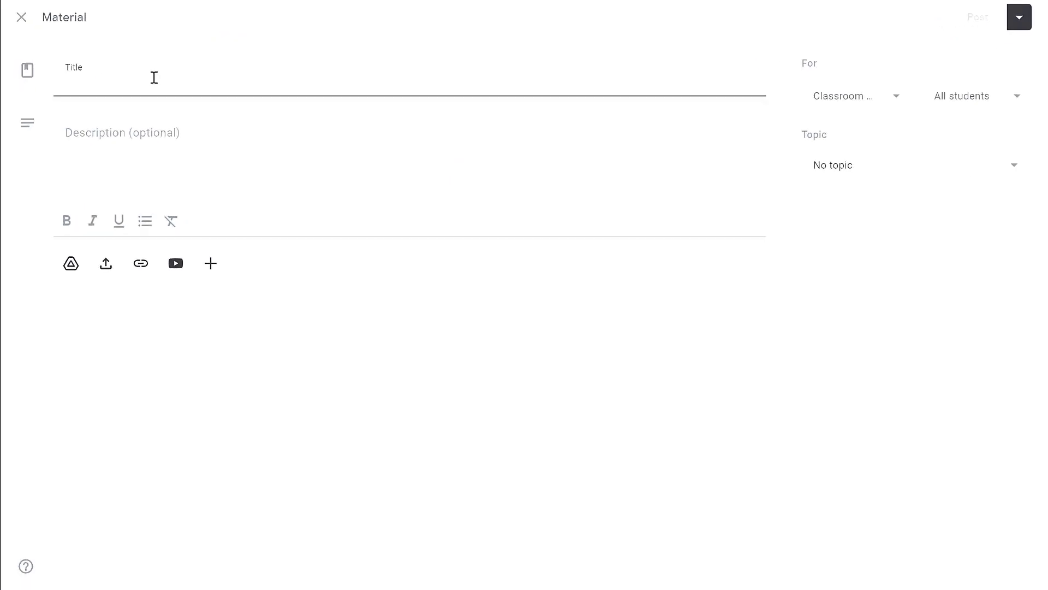
text(Main Meeting Link)
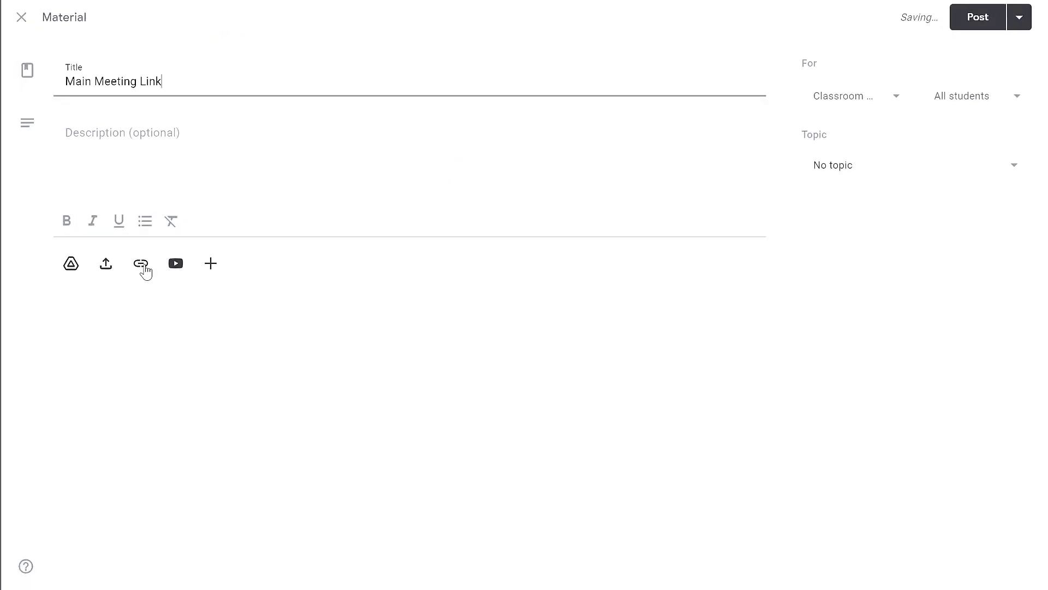
click(141, 263)
right_click(465, 295)
click(529, 408)
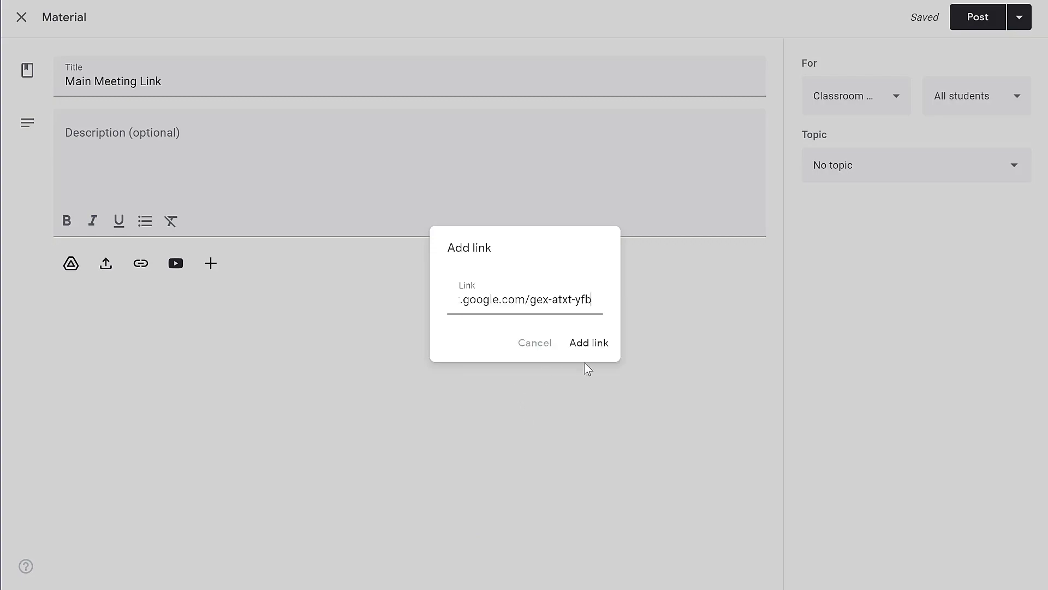
click(590, 344)
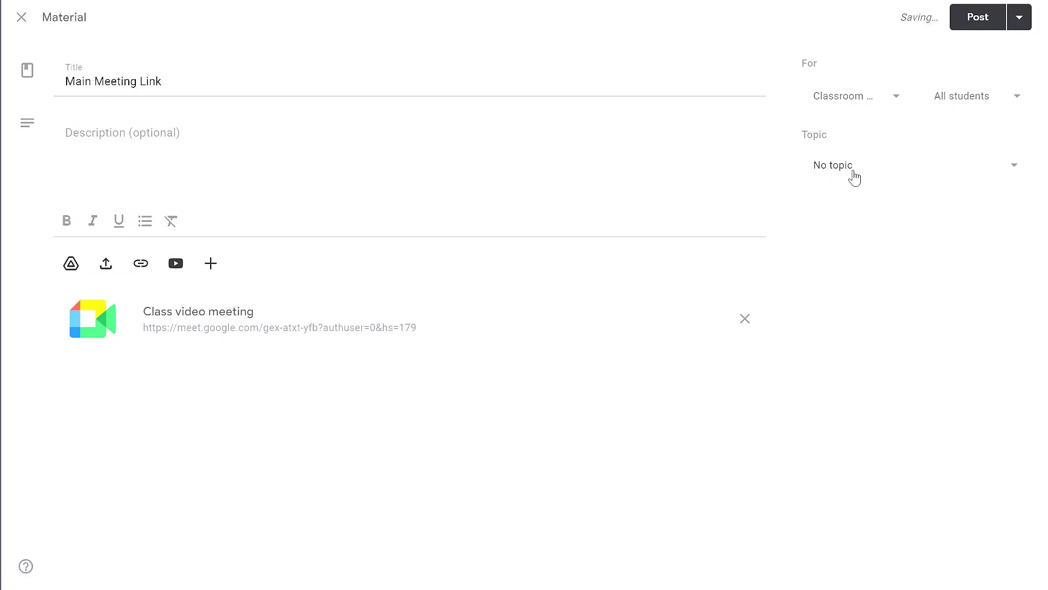
click(854, 178)
click(861, 253)
click(982, 21)
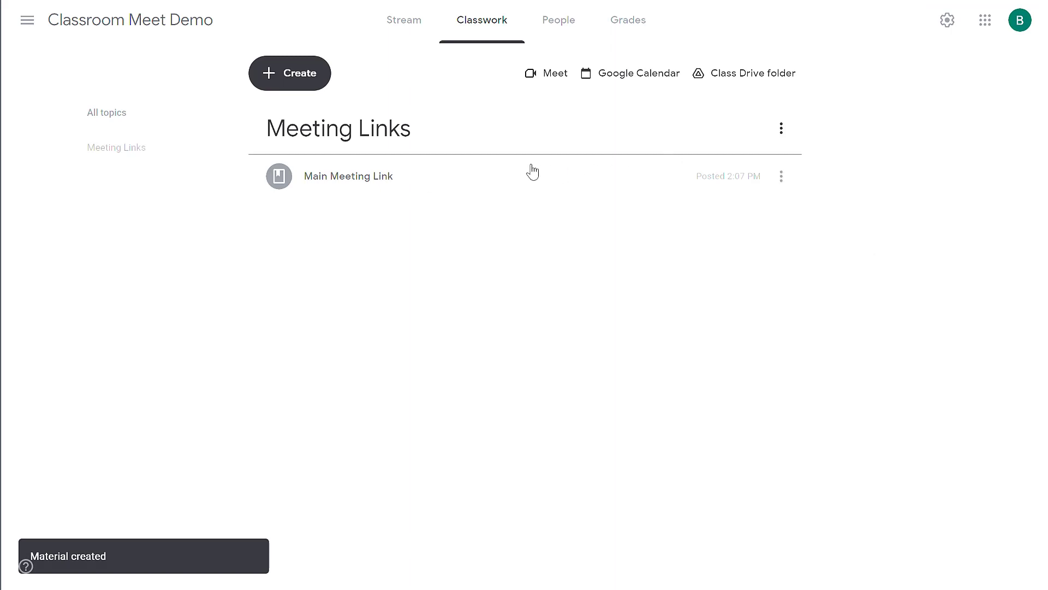
click(392, 36)
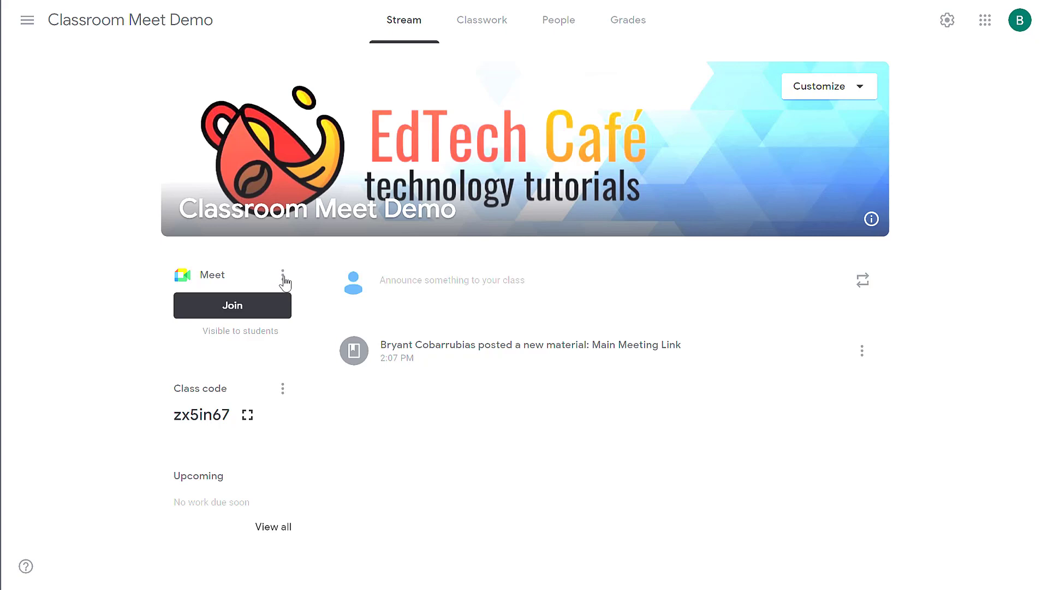
click(283, 278)
click(248, 333)
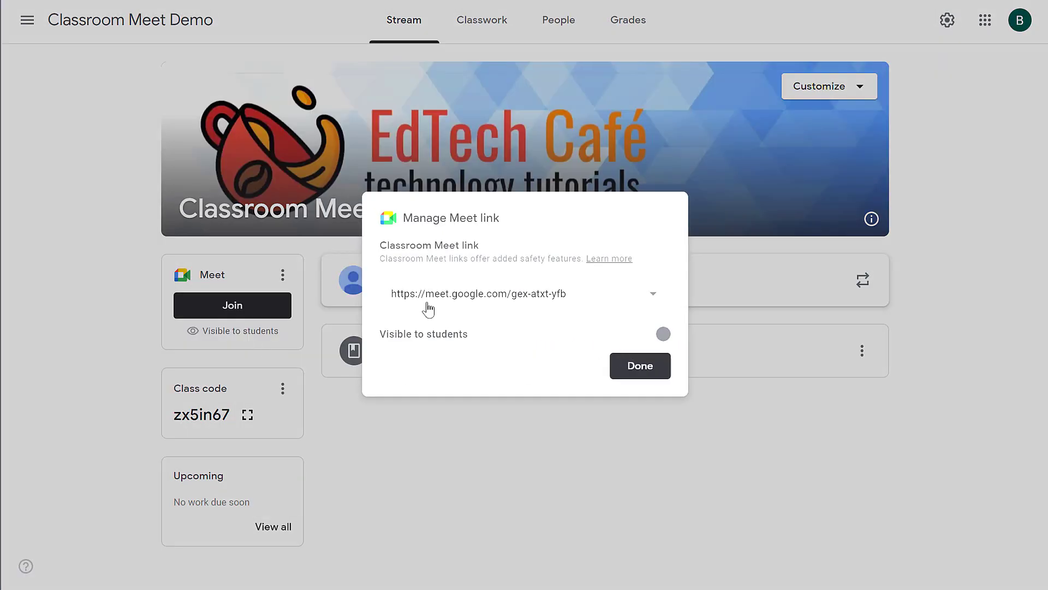
click(653, 297)
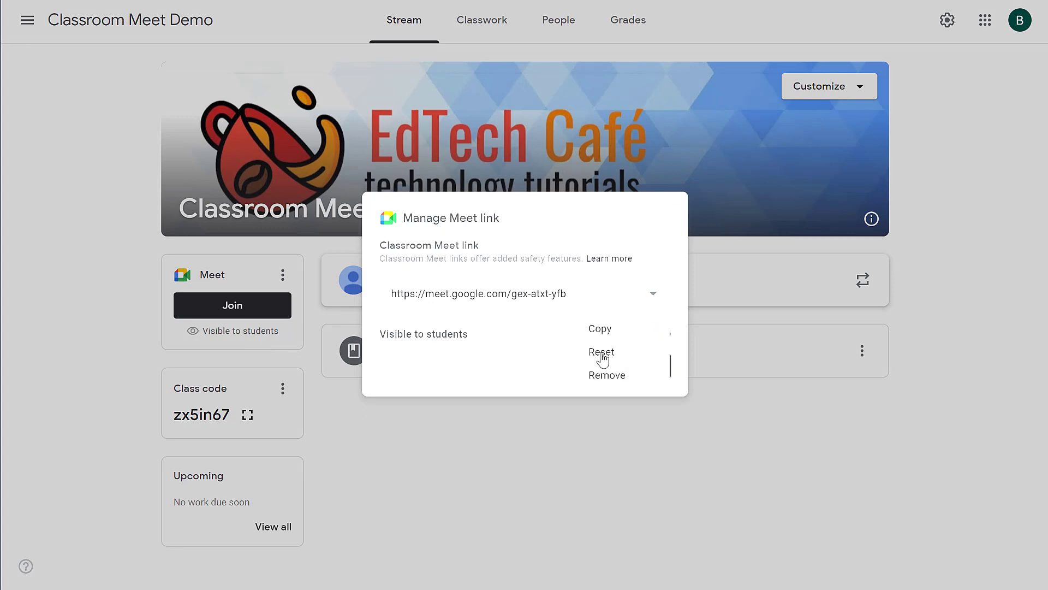
click(603, 354)
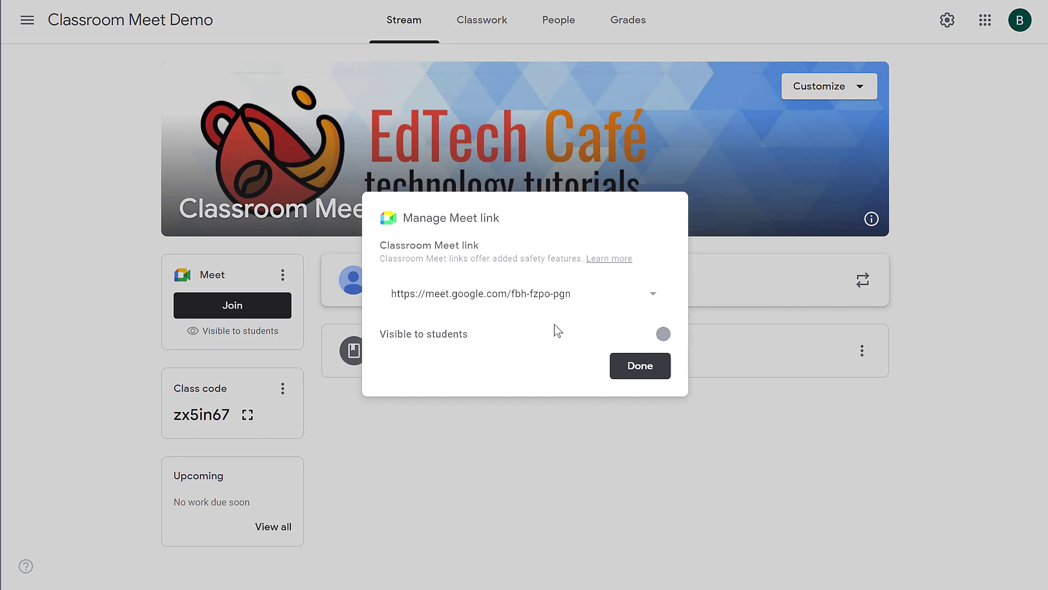
click(654, 295)
click(609, 330)
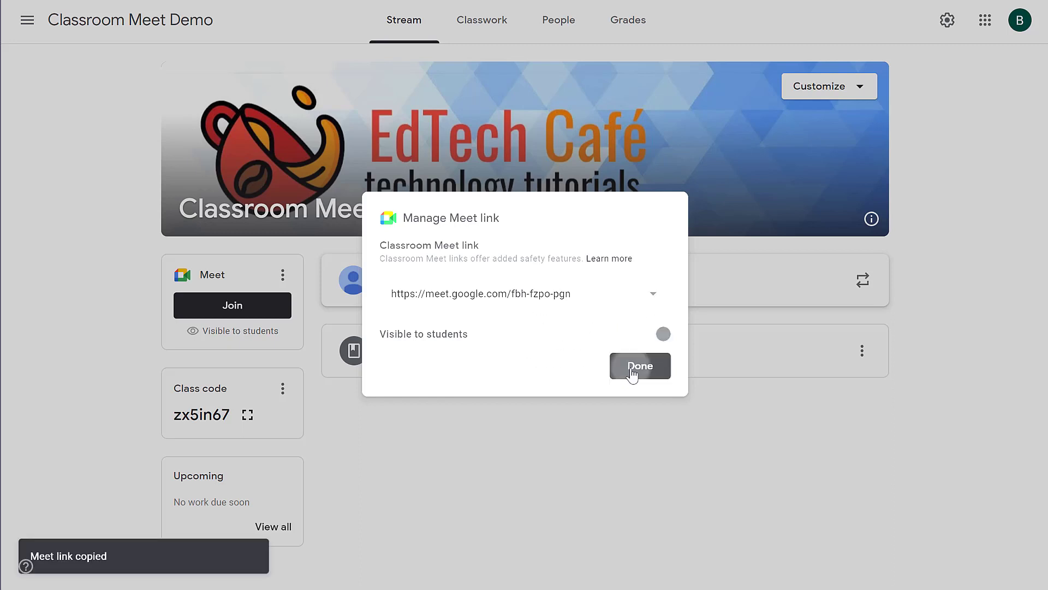
- Start a new Classwork material titled 'Specials Meeting Link'
click(632, 369)
click(500, 32)
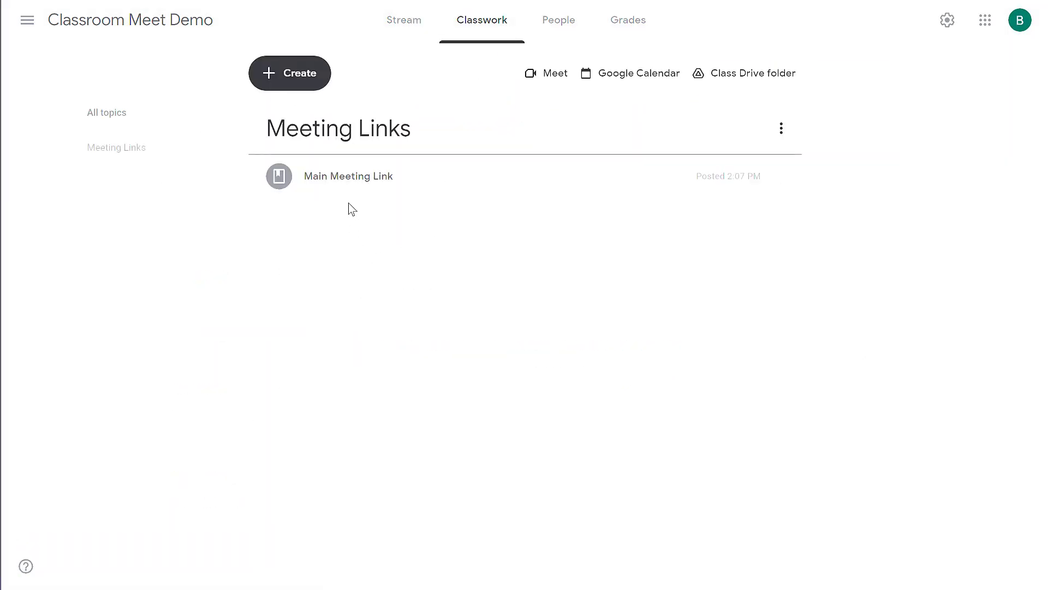
click(303, 72)
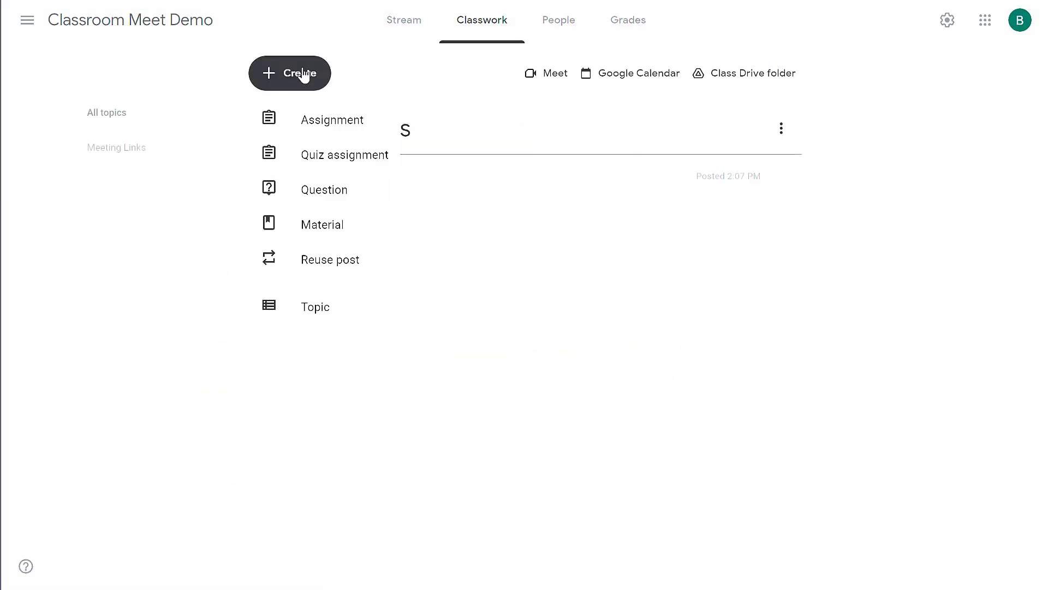
click(313, 226)
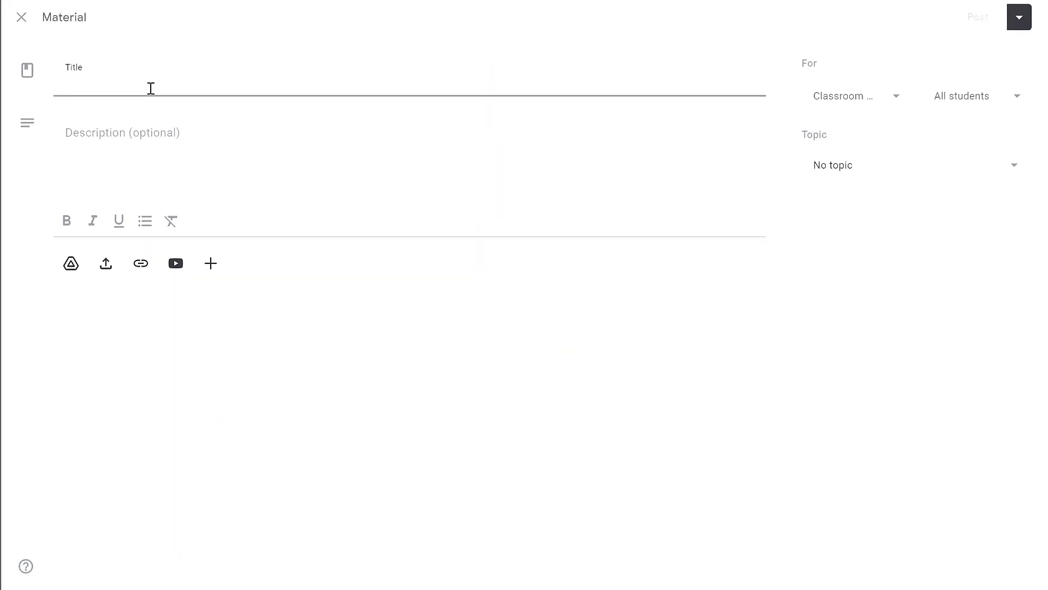
text(Specials Meeting Link)
- Attach the new Meet link, post it under Meeting Links, and drag Main Meeting Link above it
click(141, 263)
click(477, 297)
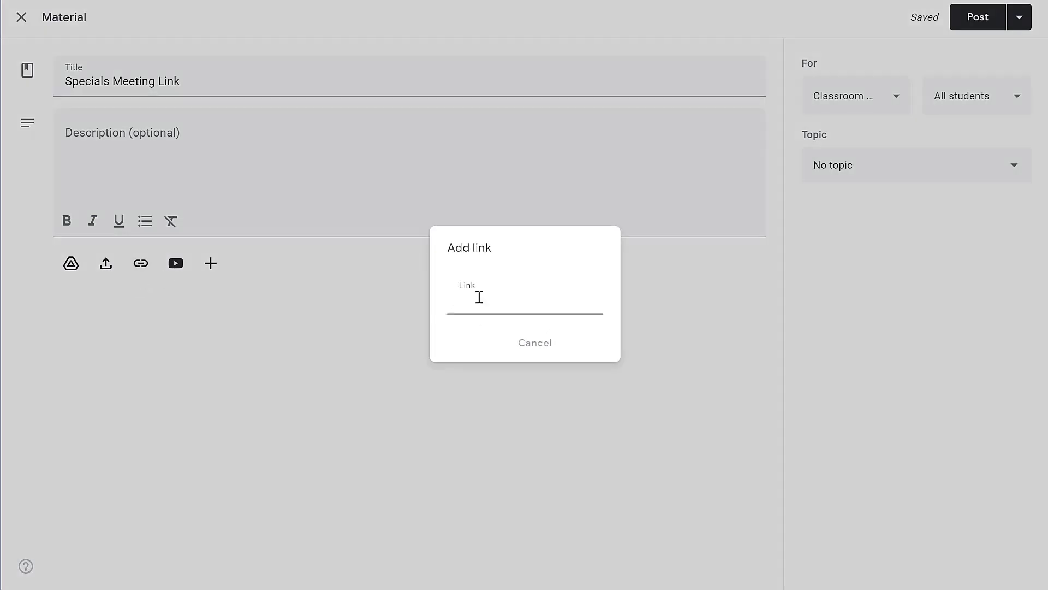
text(https://meet.google.com/fbh-fzpo-pgn)
click(610, 344)
click(935, 165)
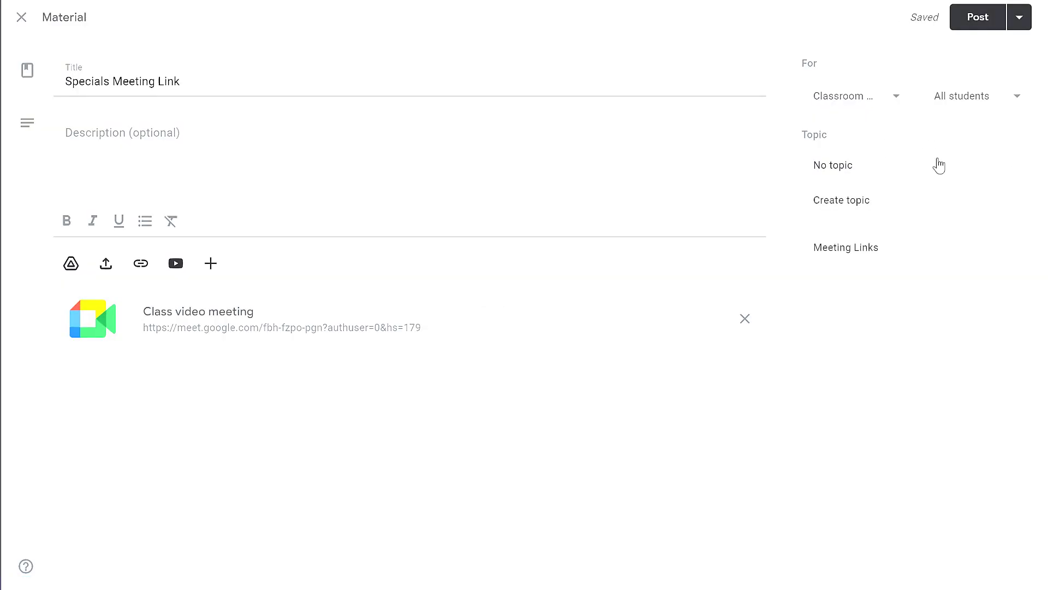
click(851, 249)
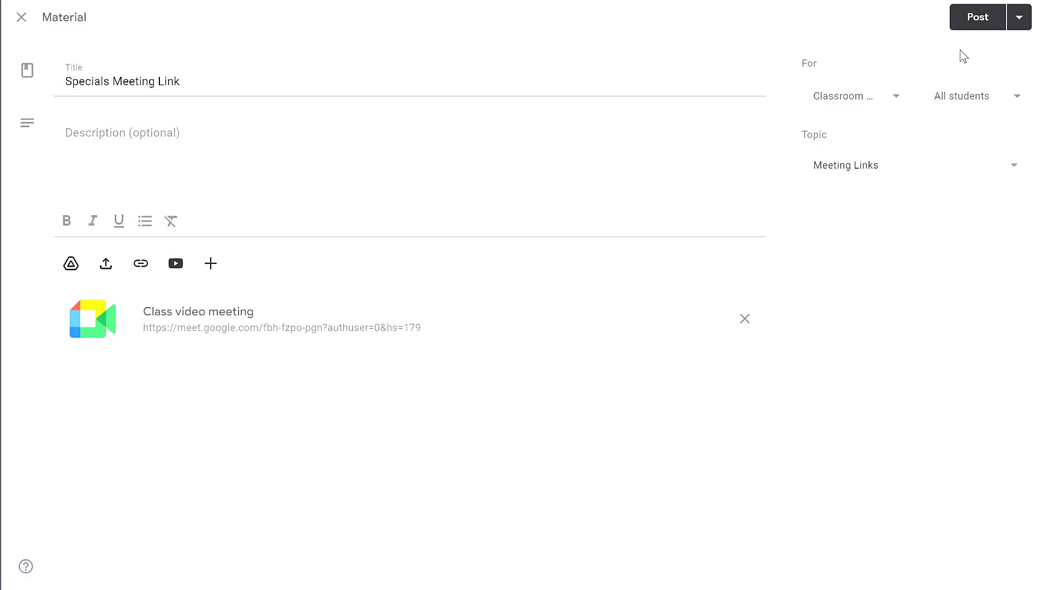
click(980, 18)
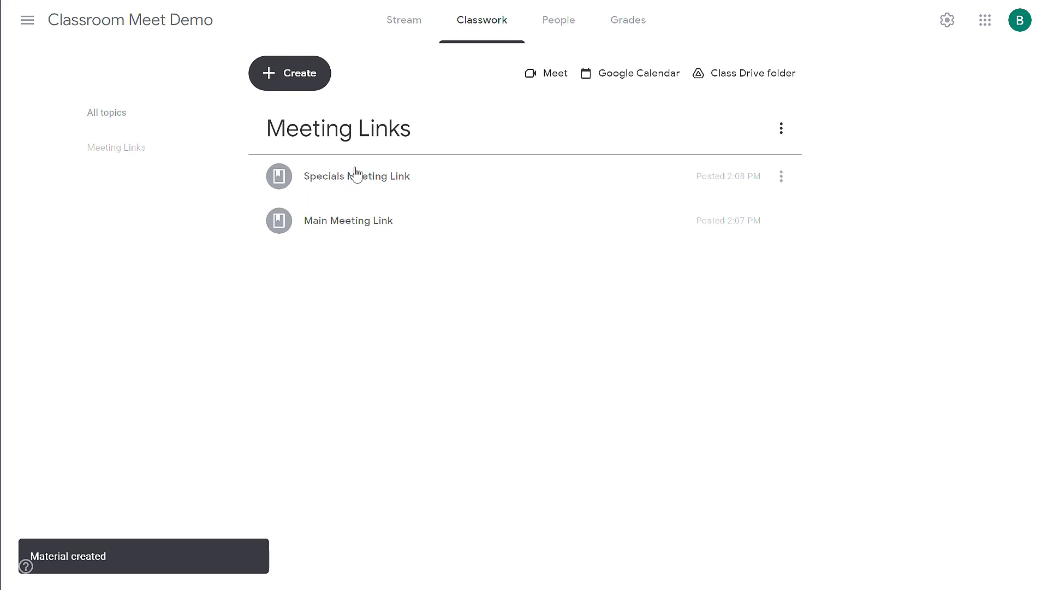
drag(361, 224, 363, 178)
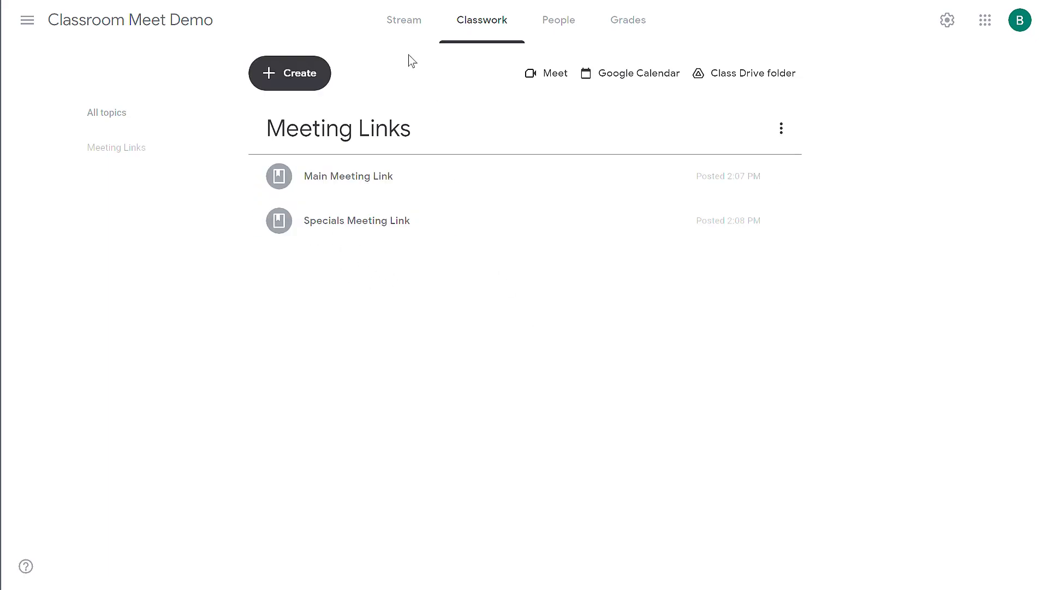
- Reset the class Meet link once more, copy the fresh link, and return to Classwork
click(407, 30)
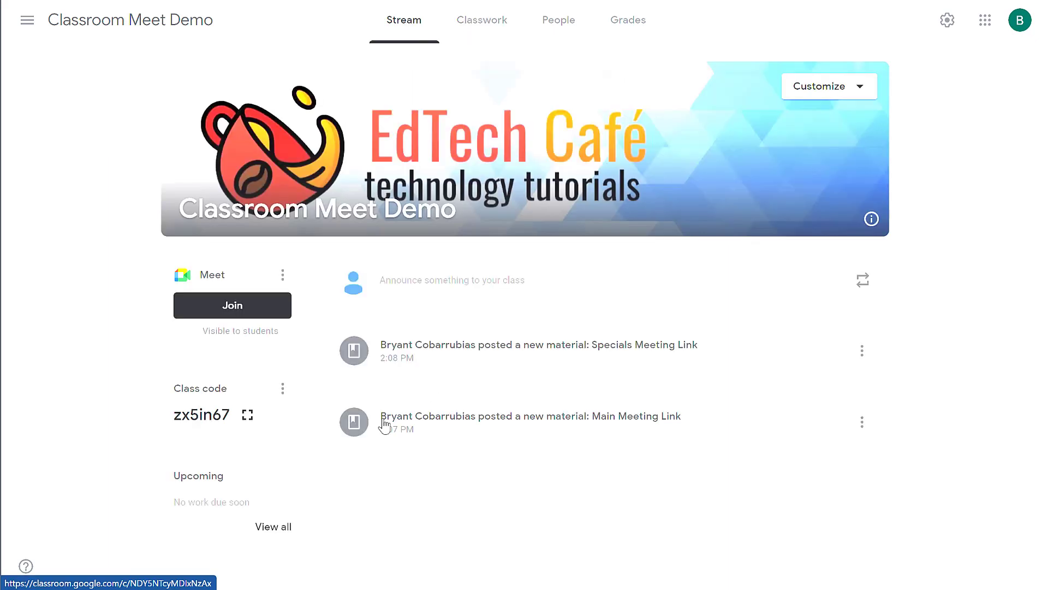
click(283, 275)
click(252, 334)
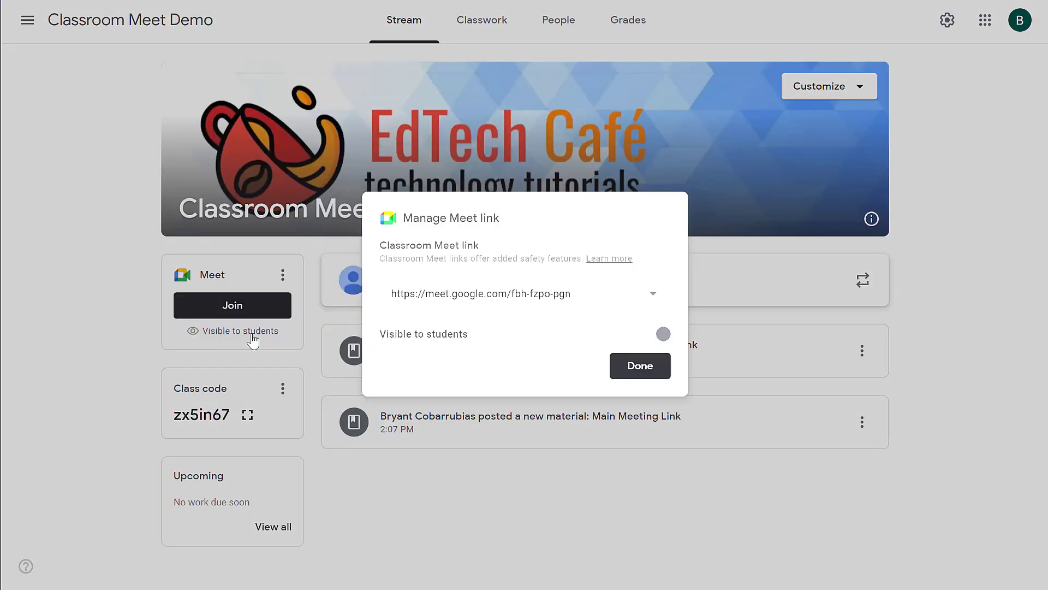
click(650, 295)
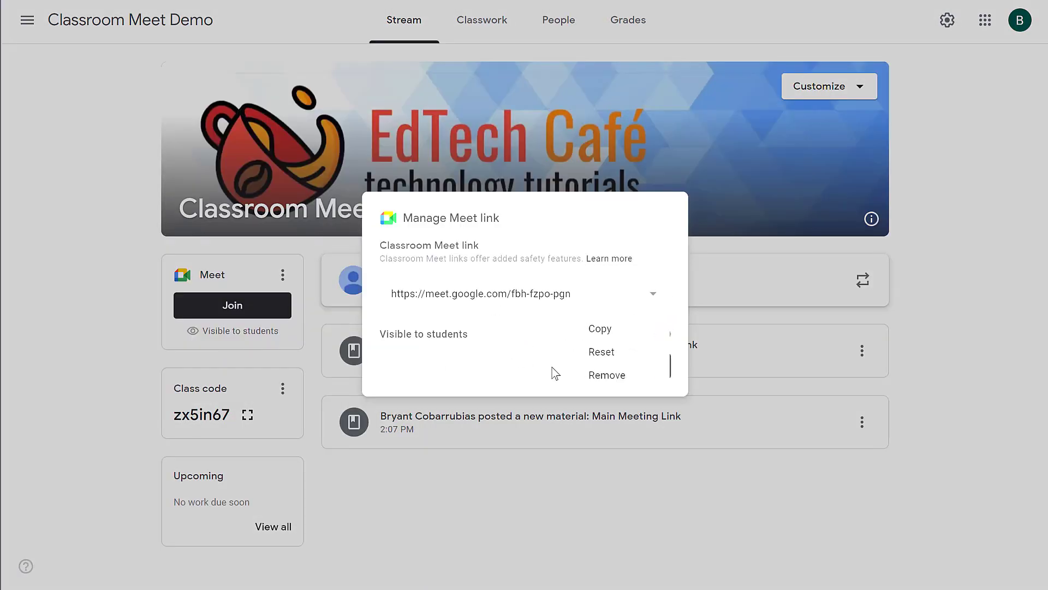
click(595, 352)
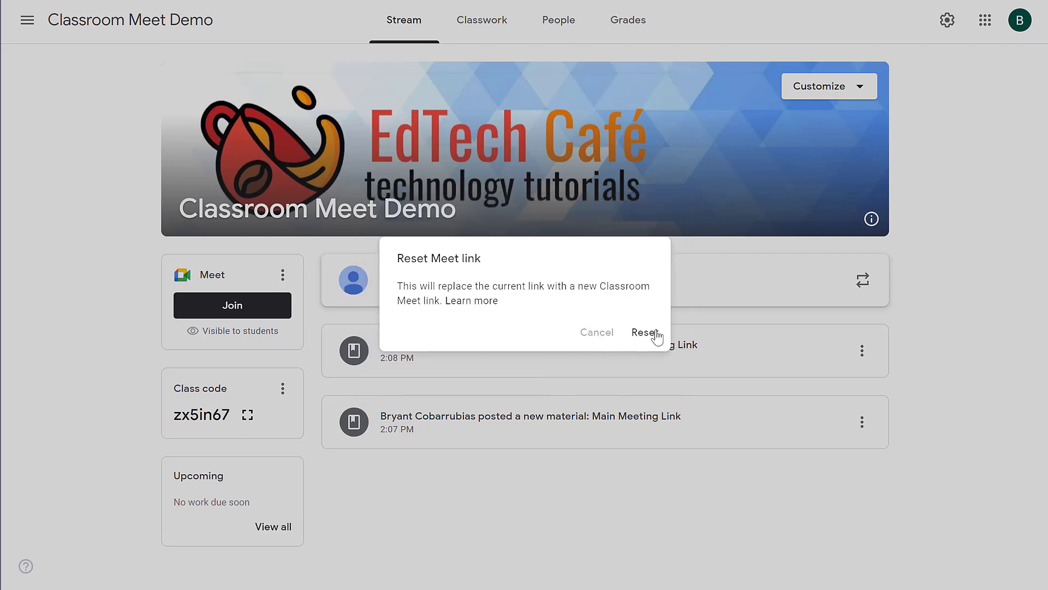
click(637, 334)
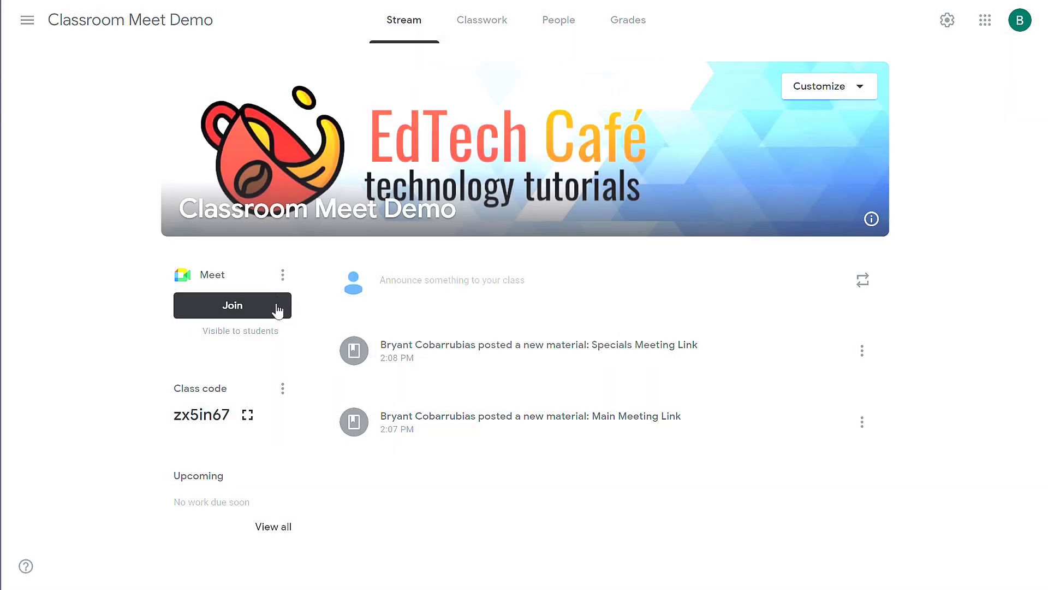
click(278, 275)
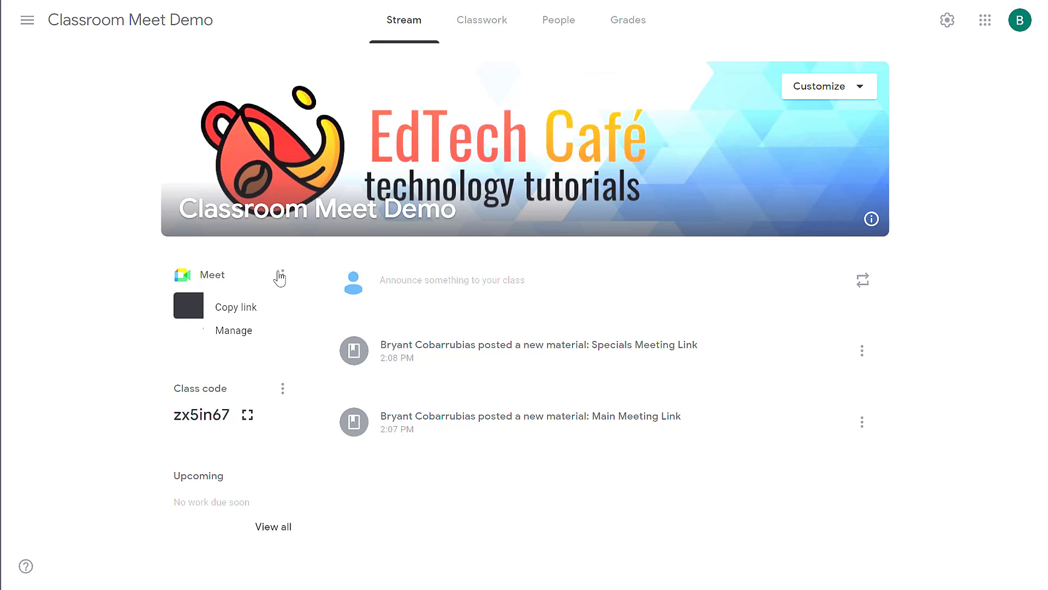
click(253, 314)
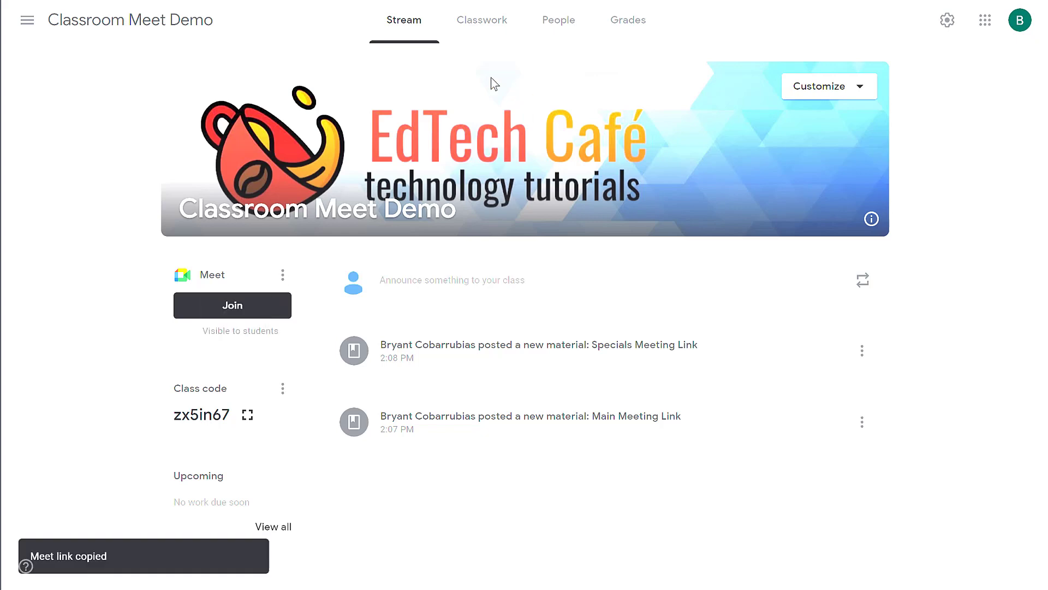
click(484, 38)
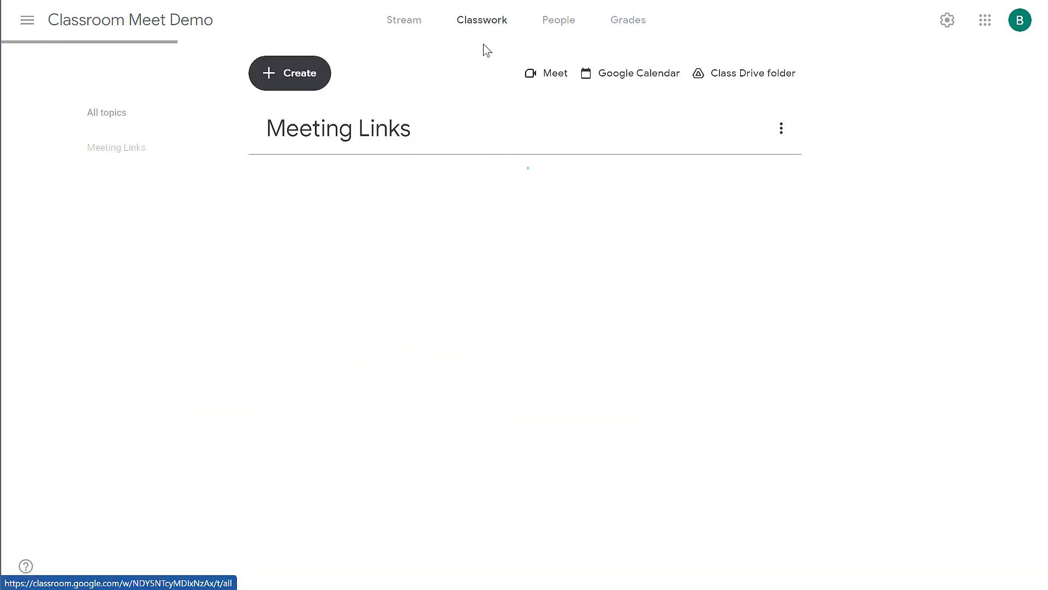
- Create a 'Project Team #1' material with the copied Meet link attached
click(304, 88)
click(344, 221)
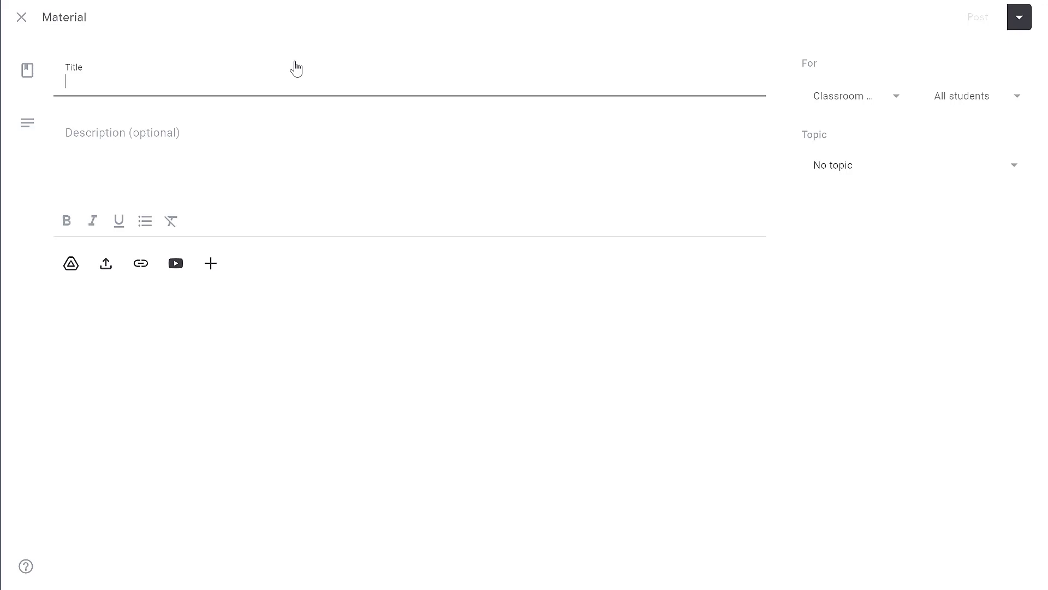
text(Project Team #1)
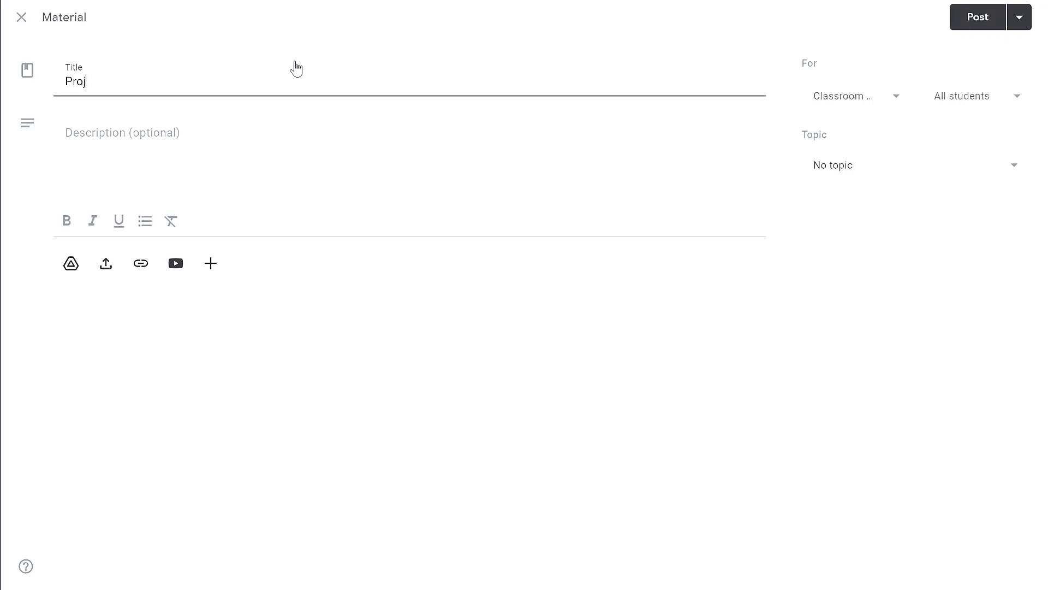
click(141, 263)
key(ctrl+v)
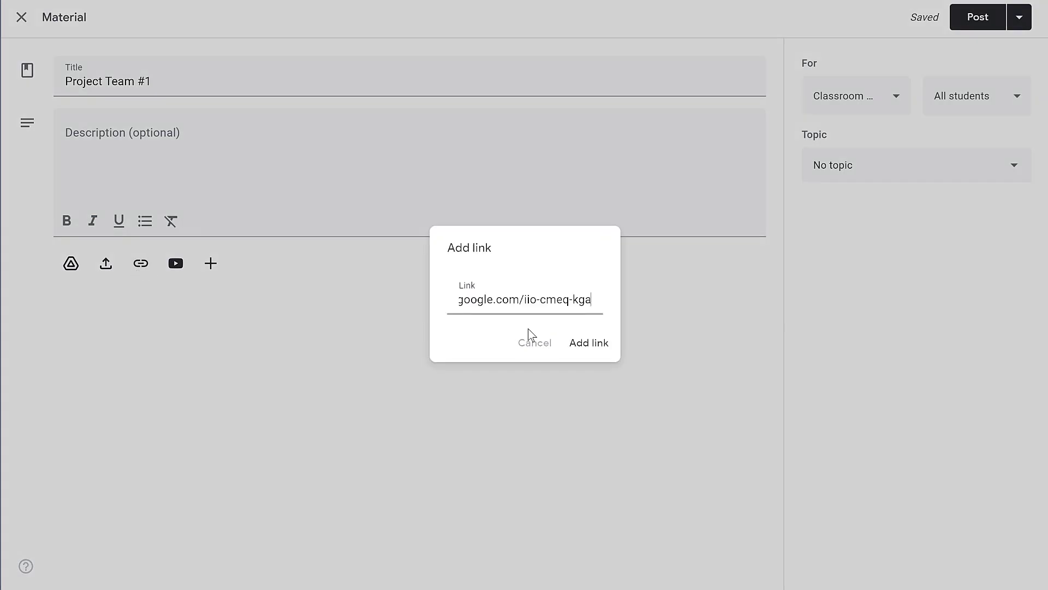
click(590, 345)
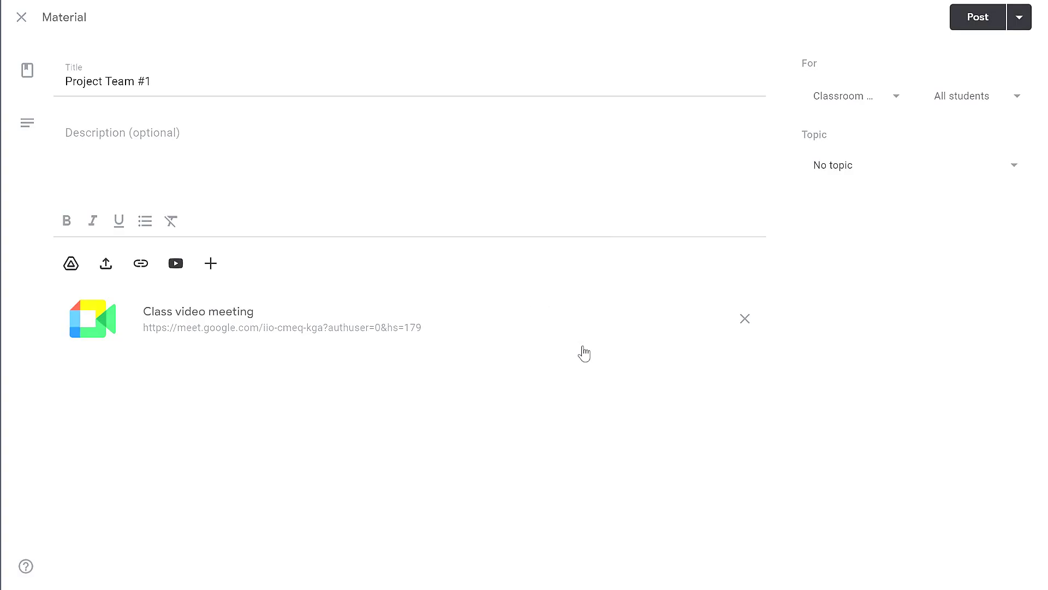
- File the material under Meeting Links and assign it to a single student
click(1014, 166)
click(887, 250)
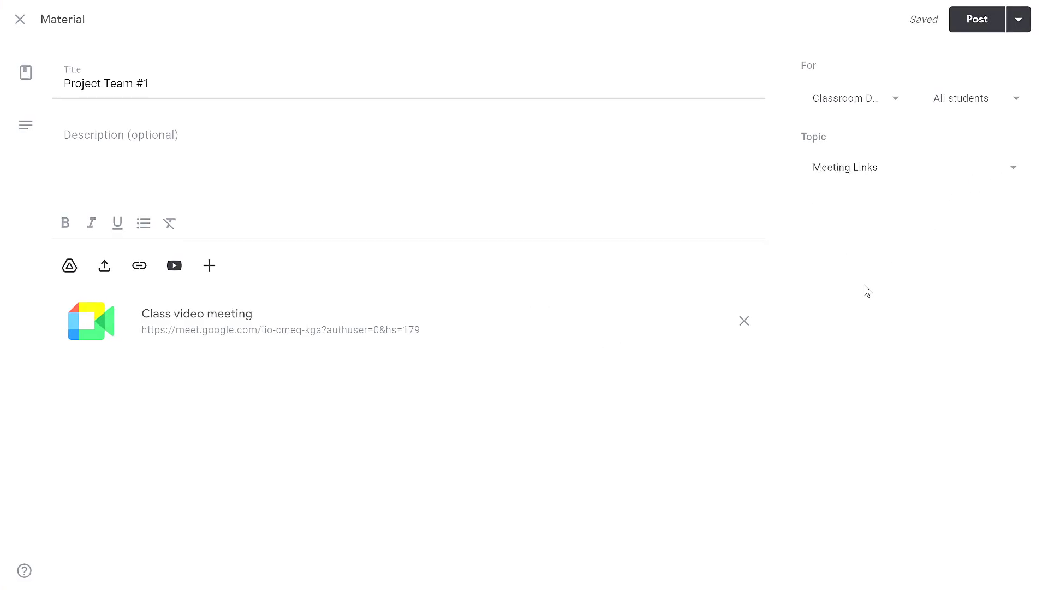
click(966, 97)
click(927, 243)
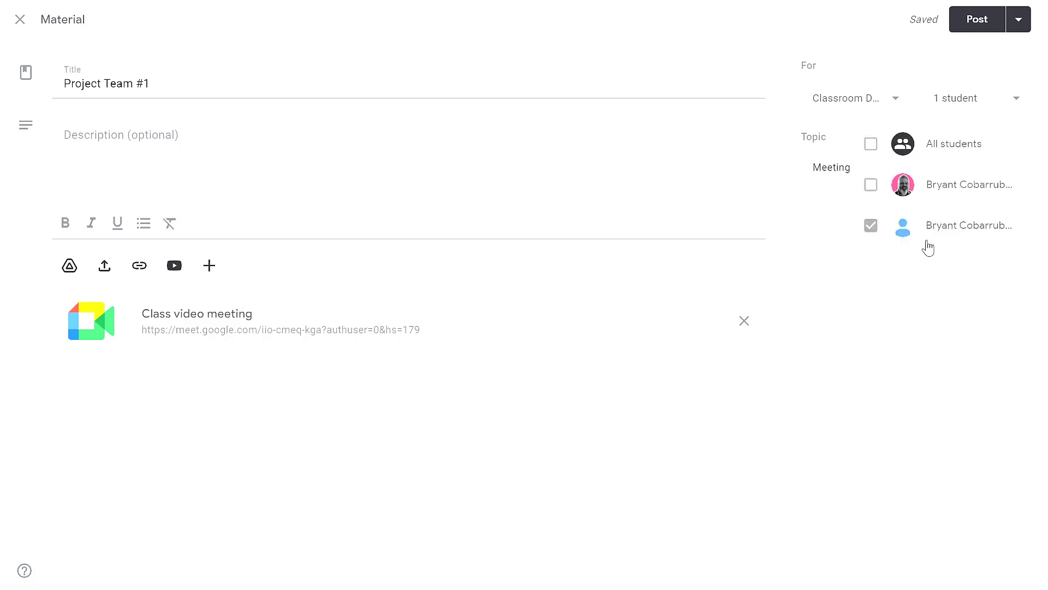
click(936, 306)
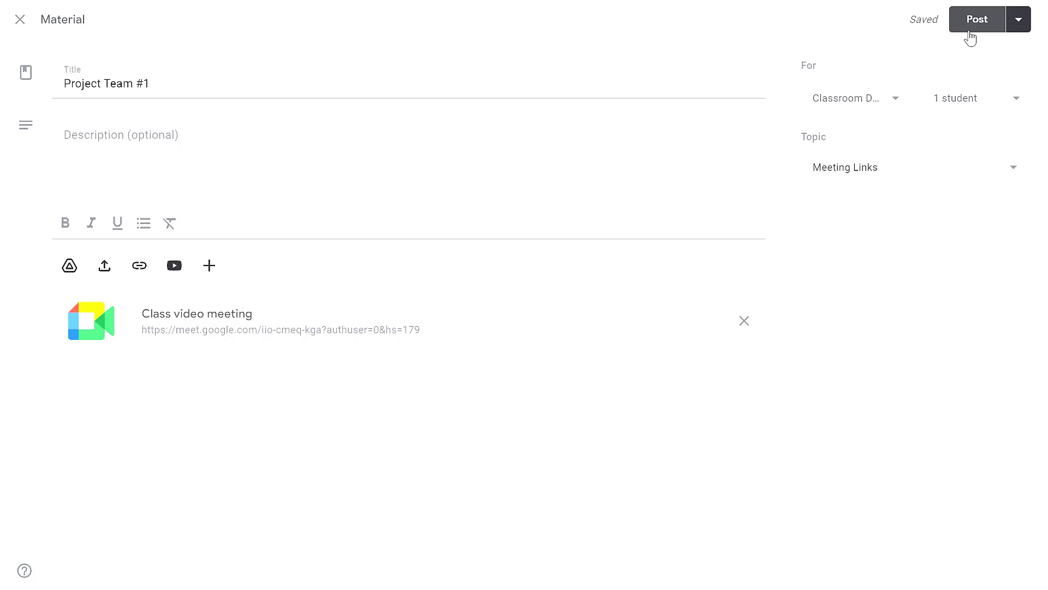
- Post the Project Team #1 material and expand it on Classwork to check its link
click(971, 27)
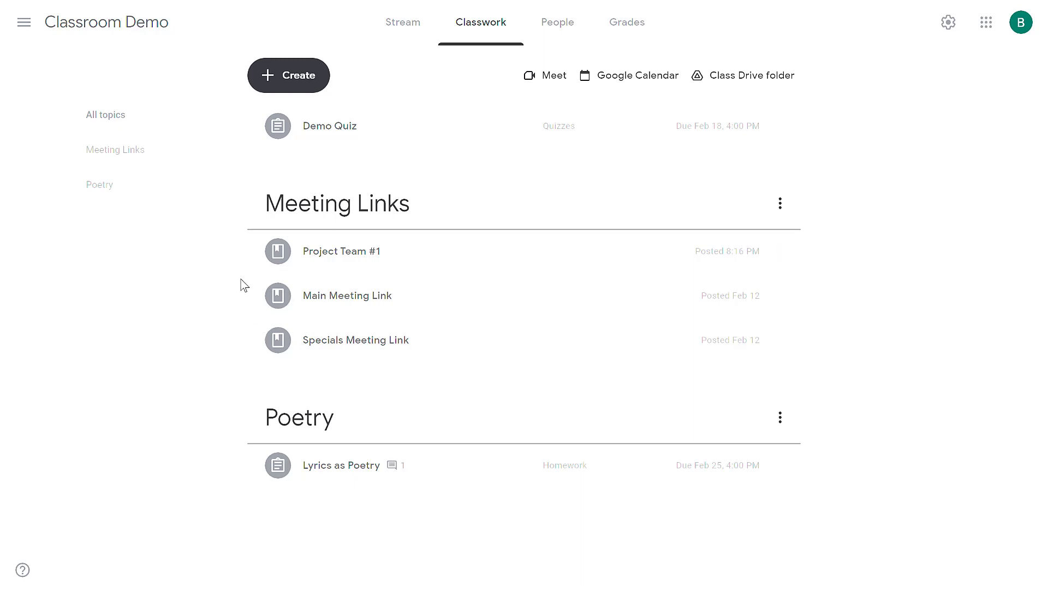
click(344, 264)
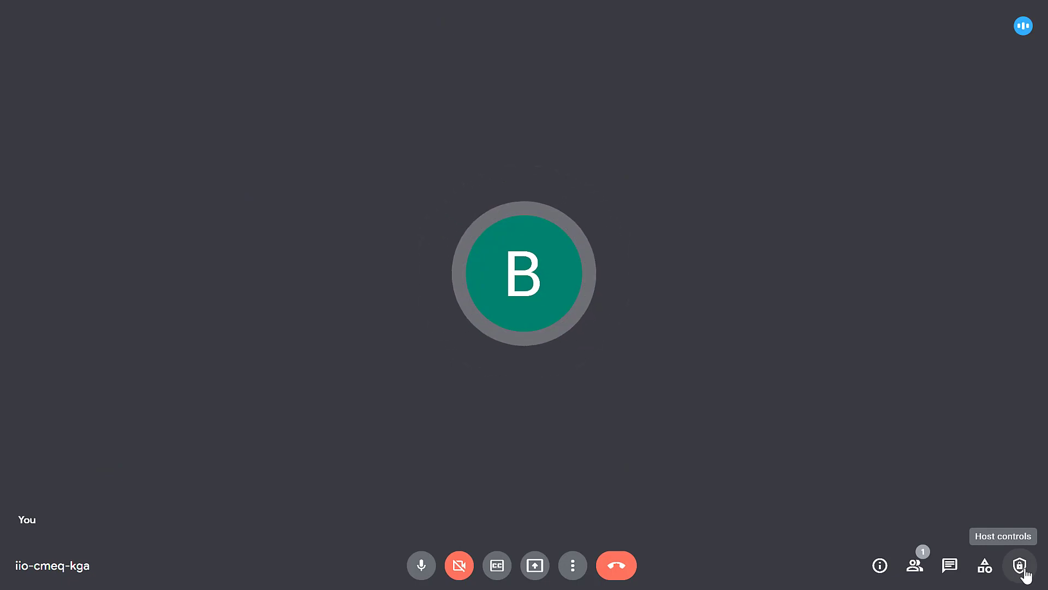
- Turn on Quick access in the Meet call's host controls
click(1021, 567)
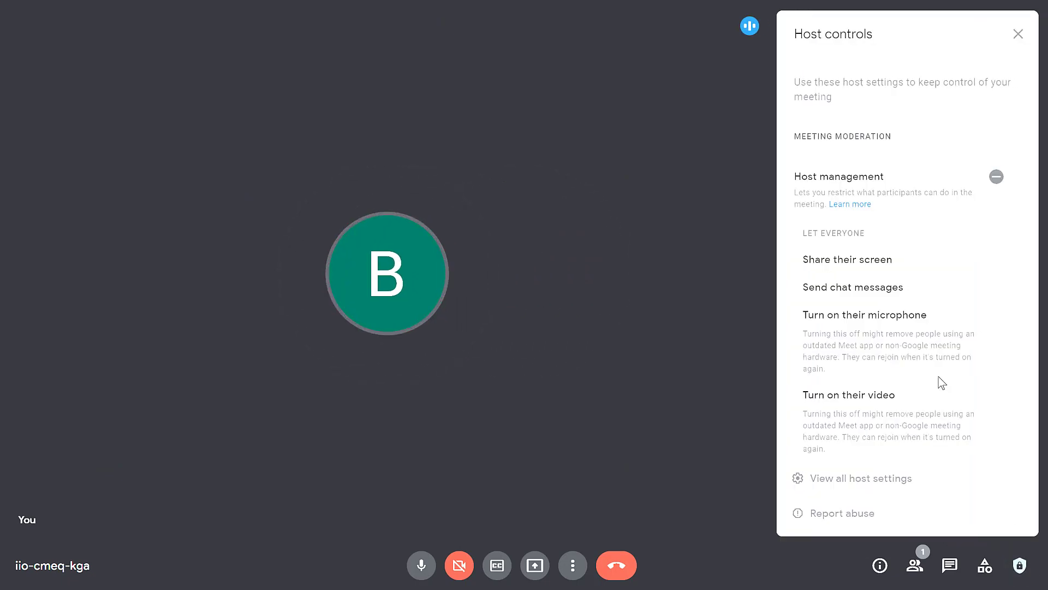
scroll(923, 354, down, 3)
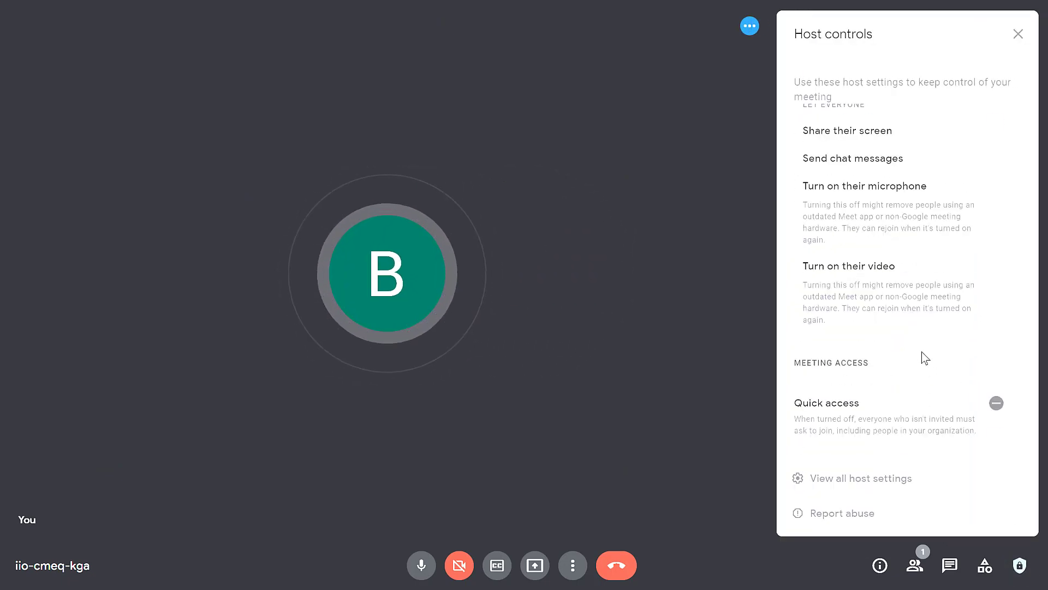
click(997, 405)
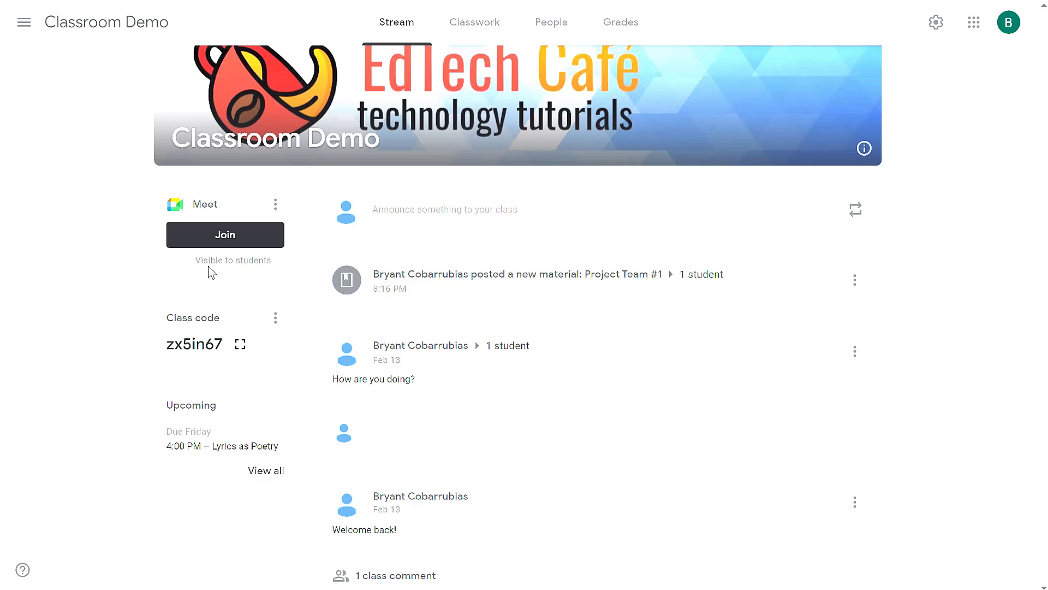
- Switch off 'Visible to students' in the class Meet link settings and confirm
click(276, 205)
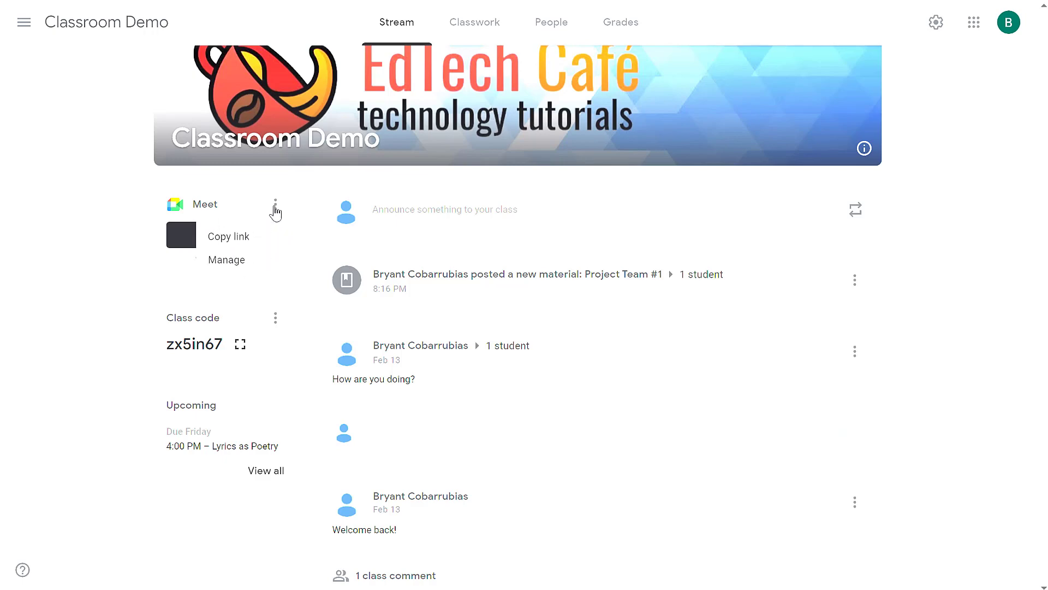
click(229, 270)
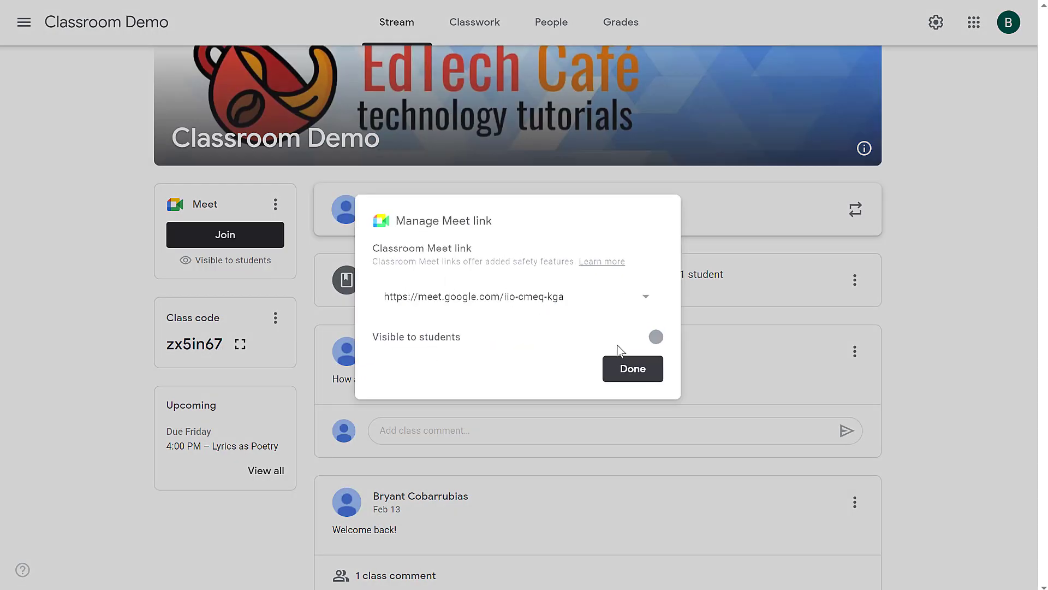
click(655, 338)
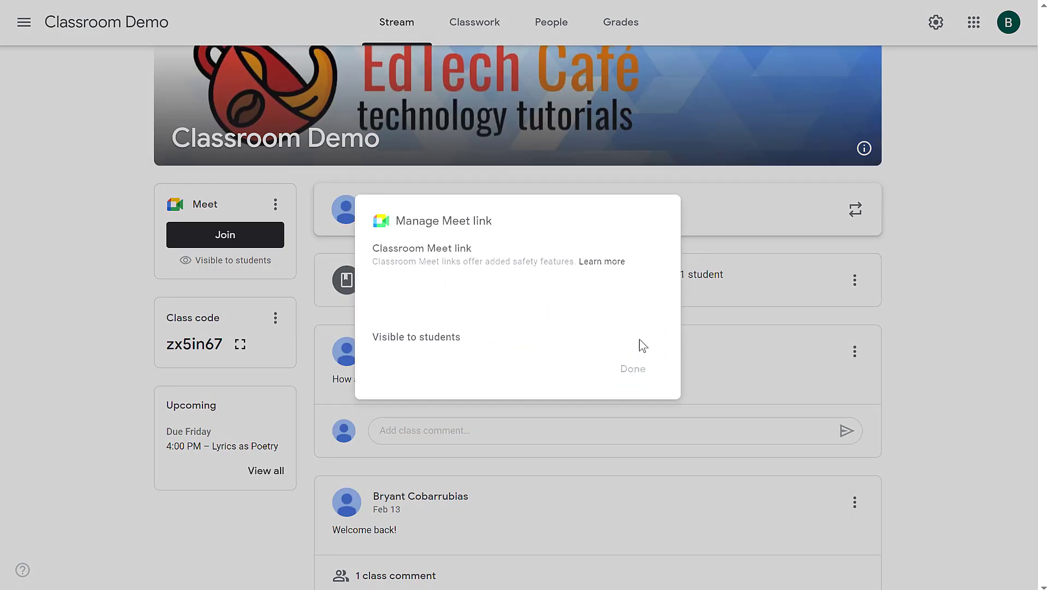
click(622, 370)
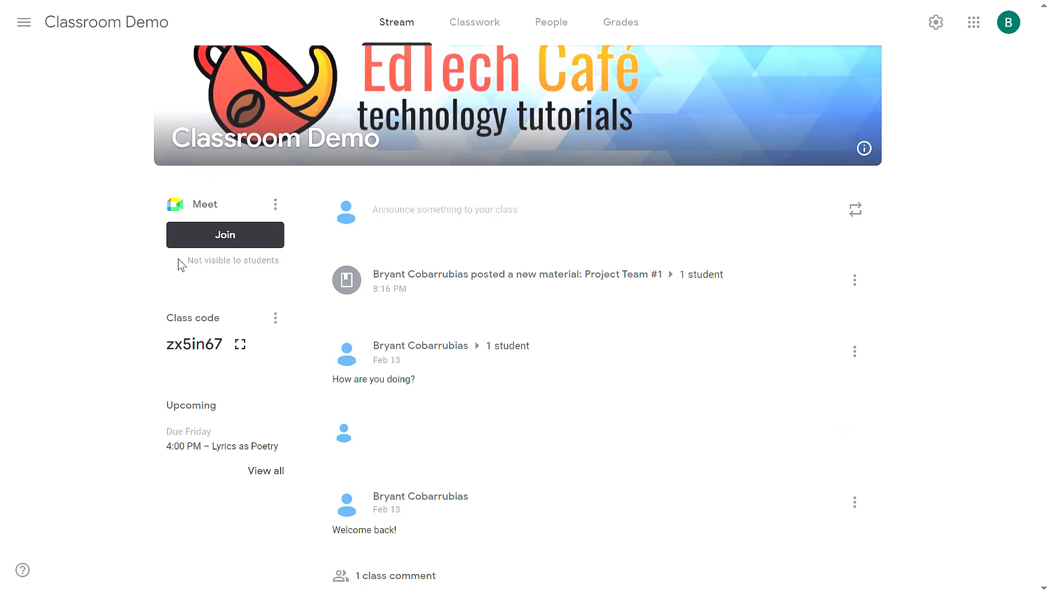